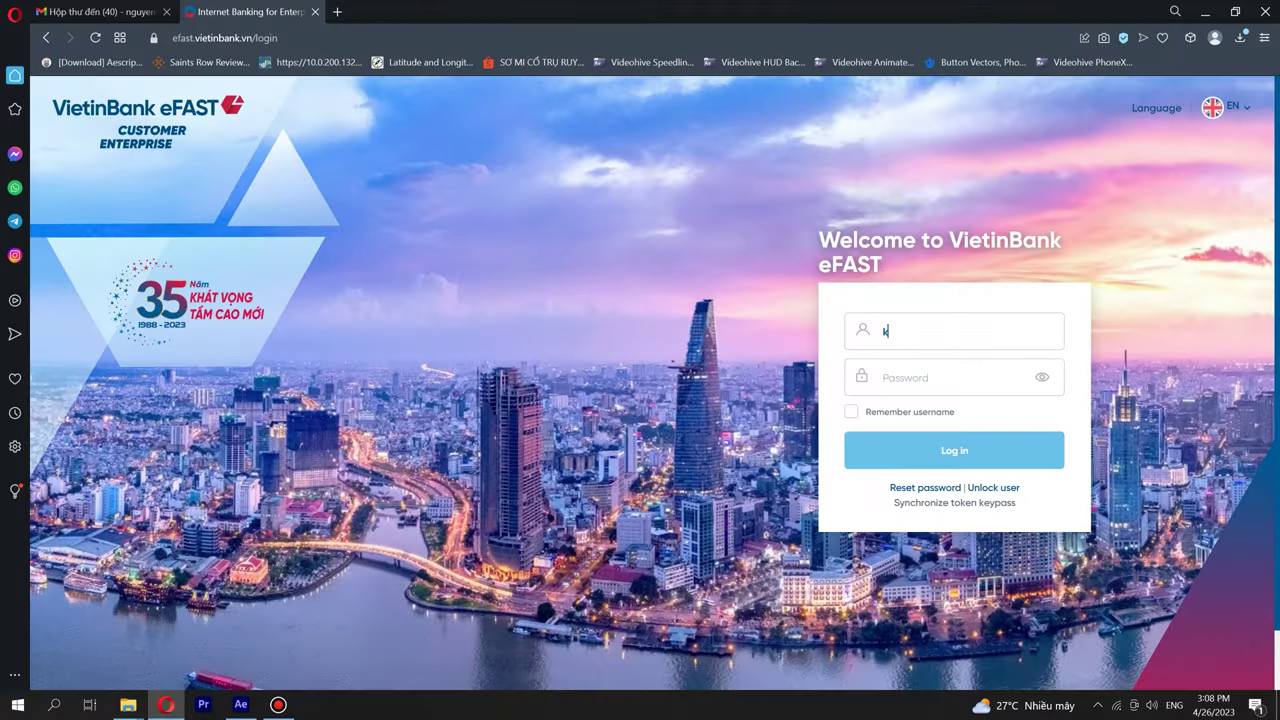
Sign in to eFAST with the enterprise username and password and expand the deposit services menu.
{"action": "type", "text": "dongdo1********"}
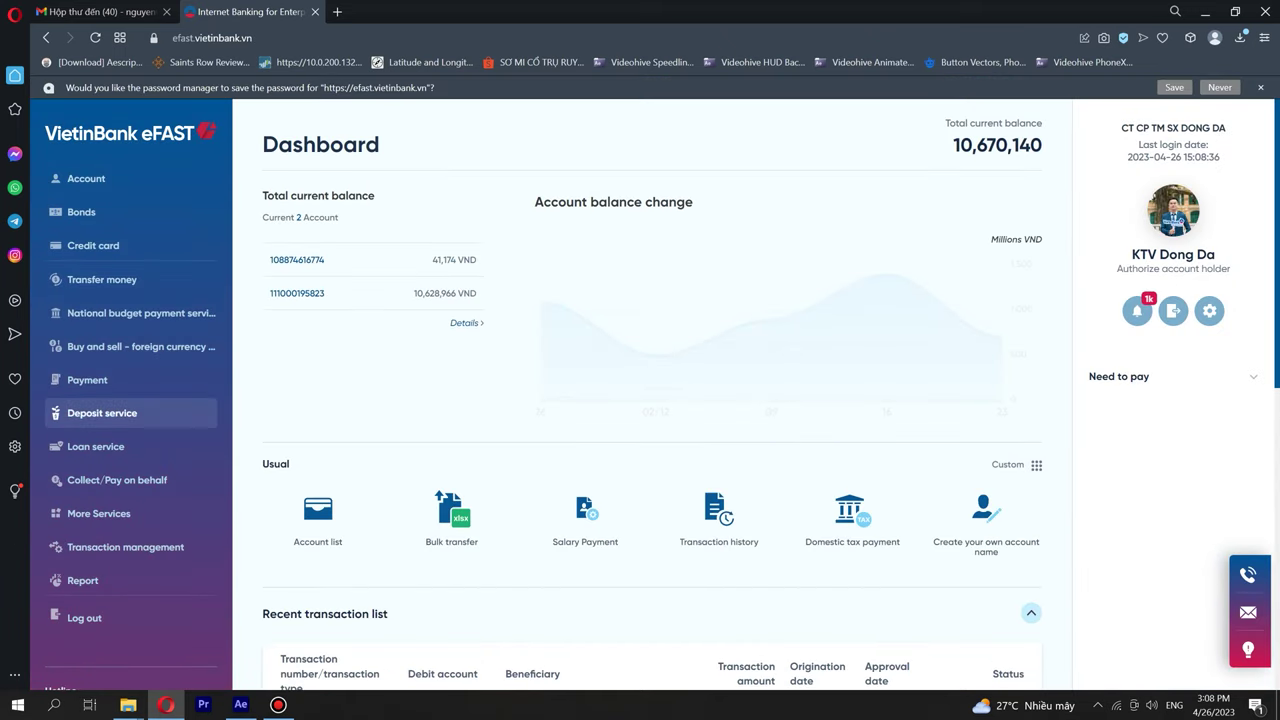
{"action": "left_click", "coordinate": [102, 413]}
Open the Term deposit form and select the VND account as the debit account.
{"action": "left_click", "coordinate": [96, 446]}
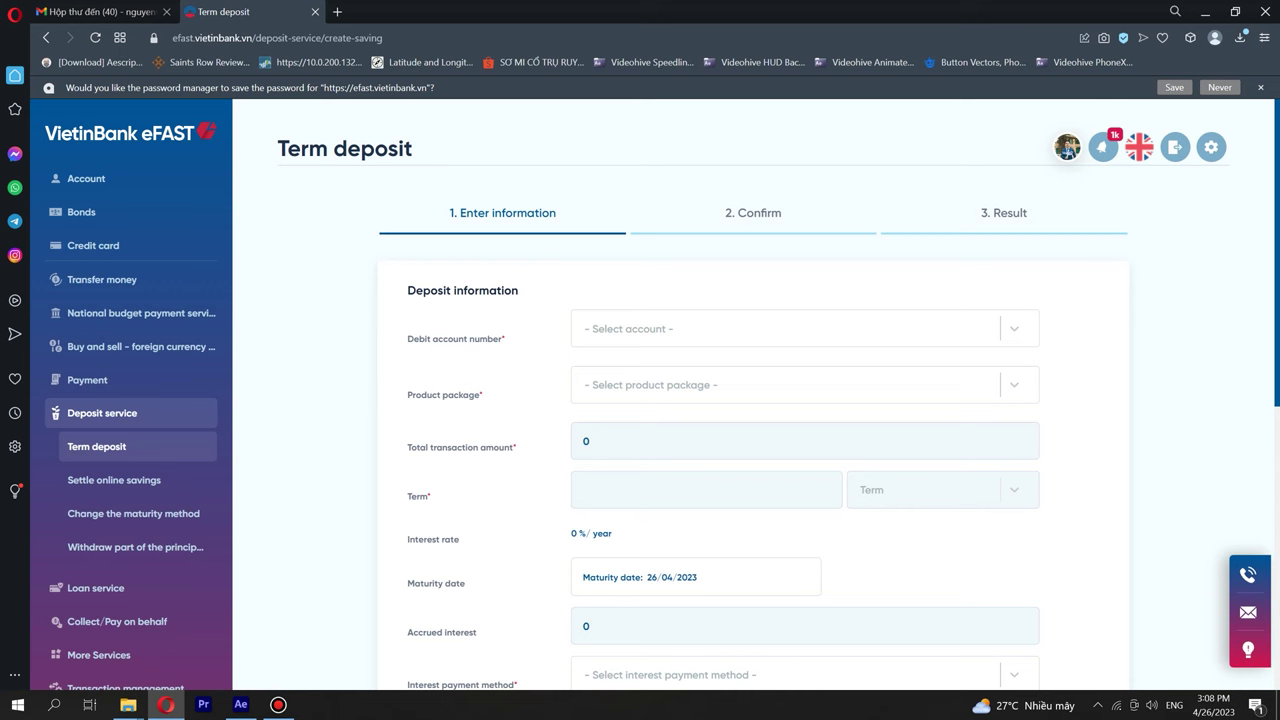
{"action": "left_click", "coordinate": [790, 328]}
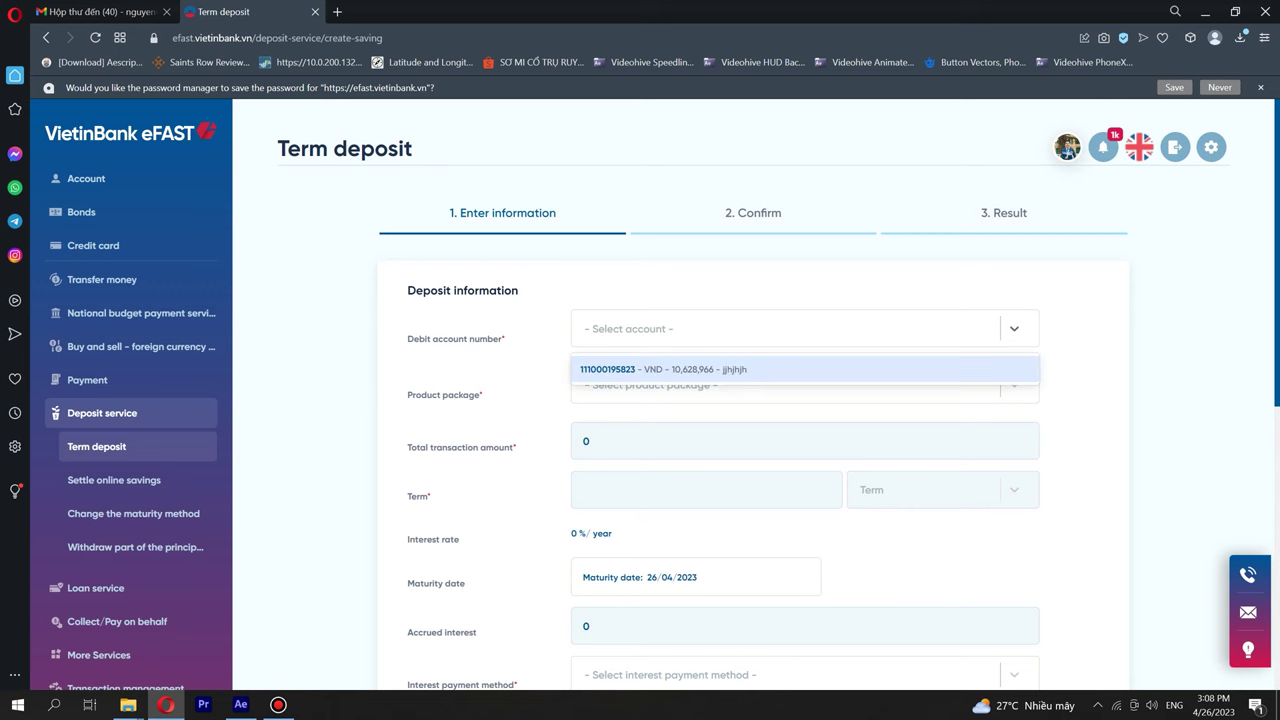
{"action": "left_click", "coordinate": [700, 366]}
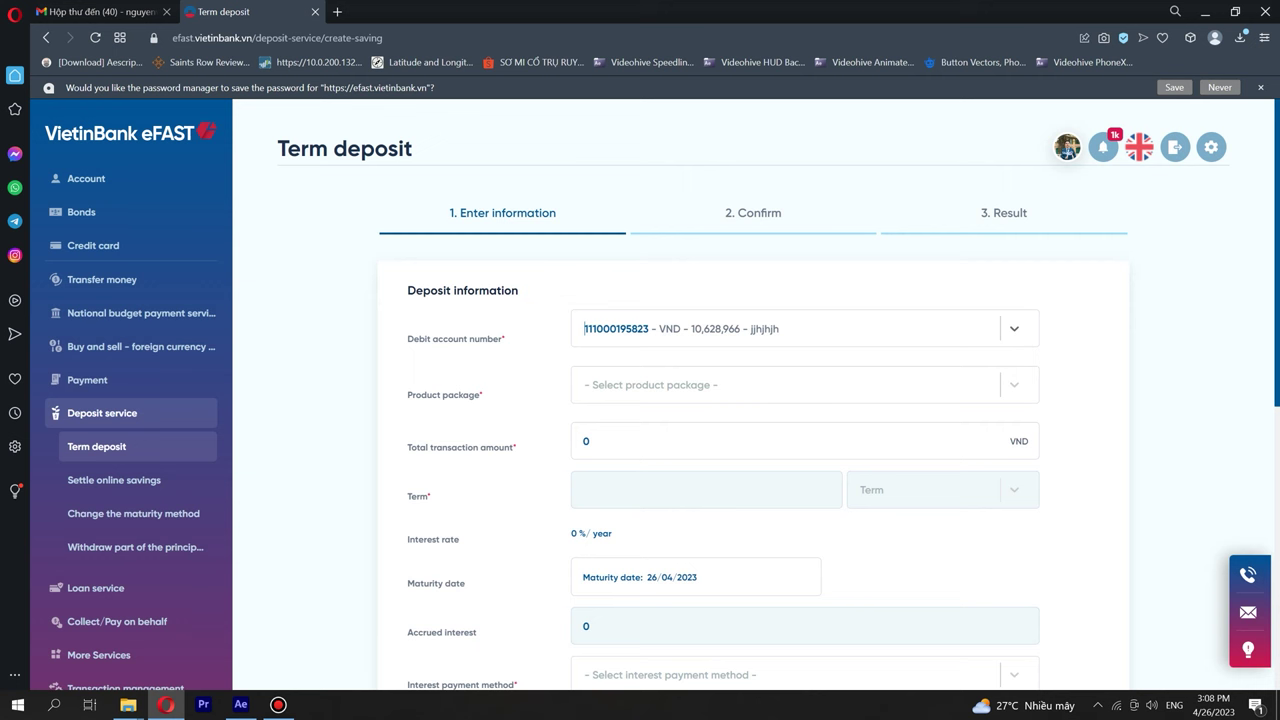
{"action": "key", "text": "Down"}
Keep the VND debit account, choose product package 2107 and enter 1,000,000 VND as the amount.
{"action": "key", "text": "Return"}
{"action": "scroll", "coordinate": [640, 400], "scroll_direction": "down", "scroll_amount": 1}
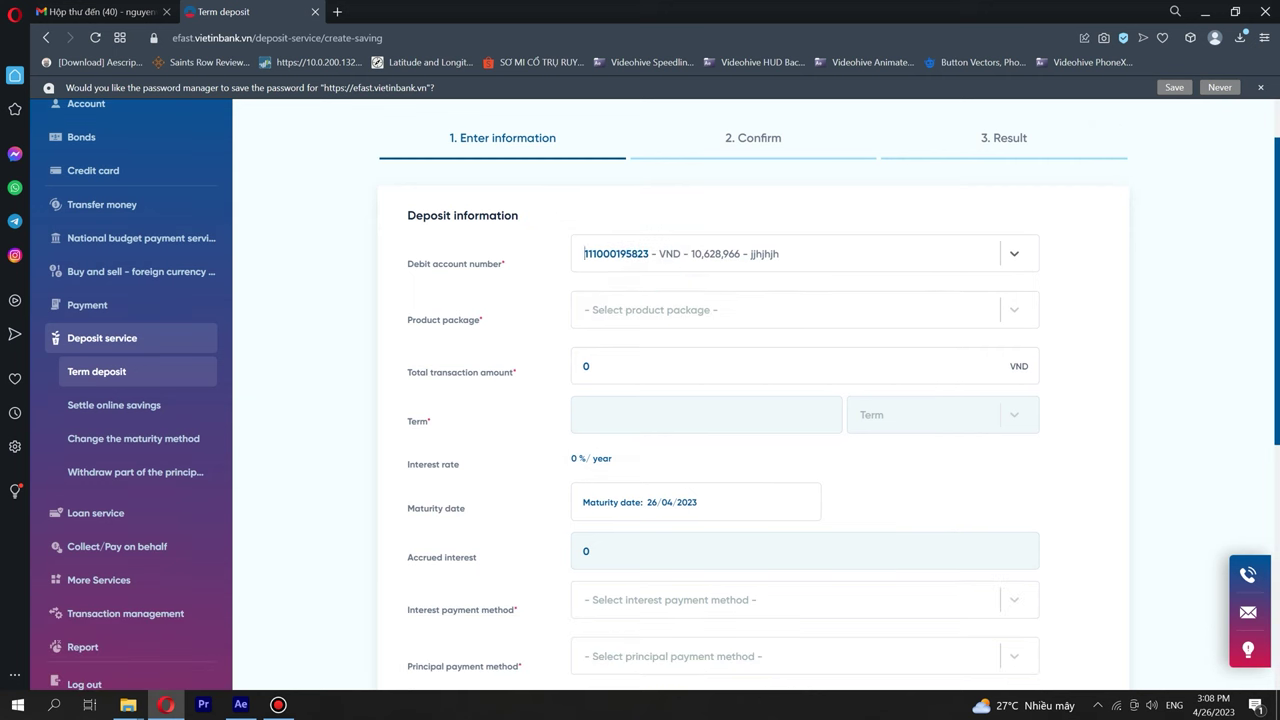
{"action": "key", "text": "Tab"}
{"action": "key", "text": "Down"}
{"action": "key", "text": "Return"}
{"action": "scroll", "coordinate": [640, 400], "scroll_direction": "down", "scroll_amount": 1}
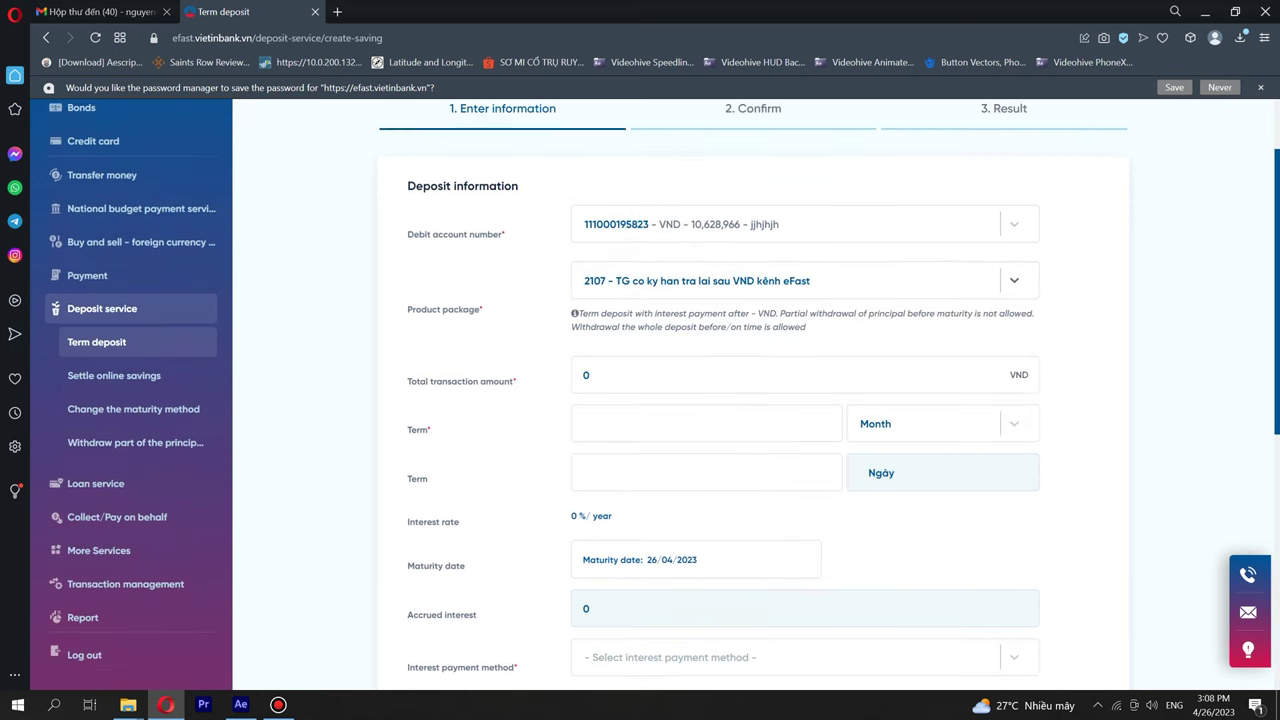
{"action": "key", "text": "Tab"}
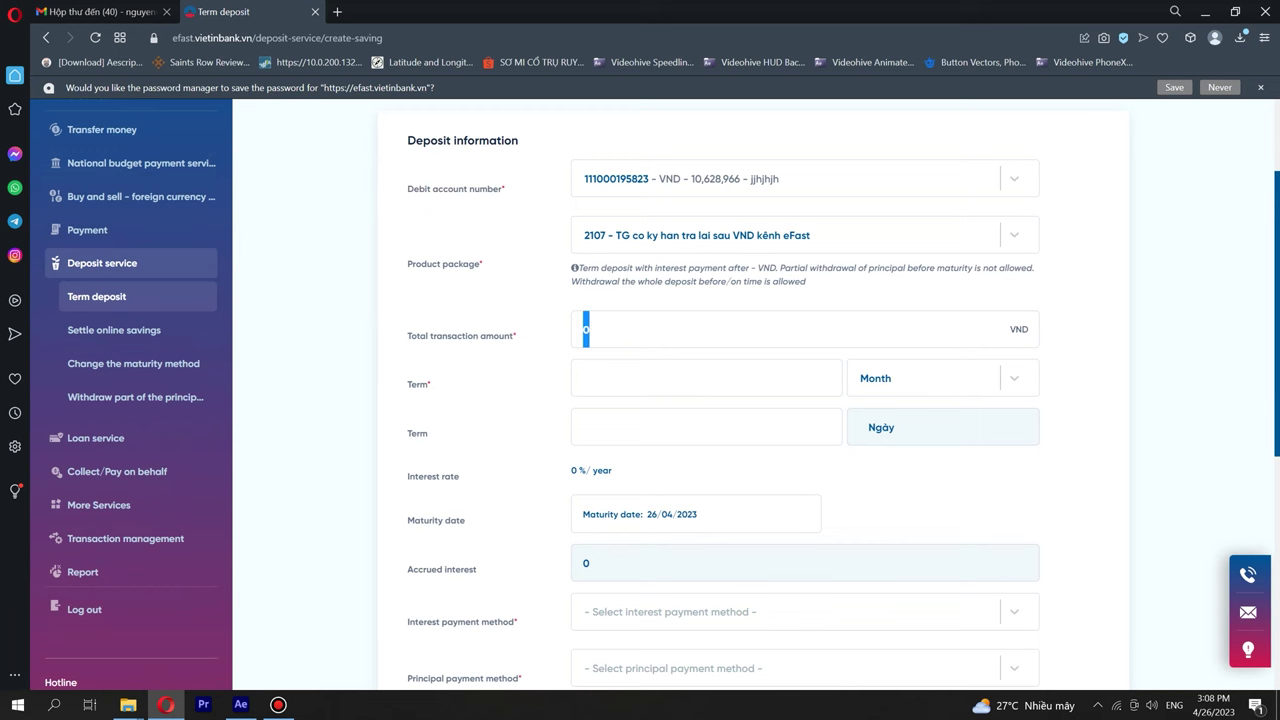
{"action": "type", "text": "1000000"}
Enter a deposit term of 1 month.
{"action": "scroll", "coordinate": [640, 400], "scroll_direction": "down", "scroll_amount": 1}
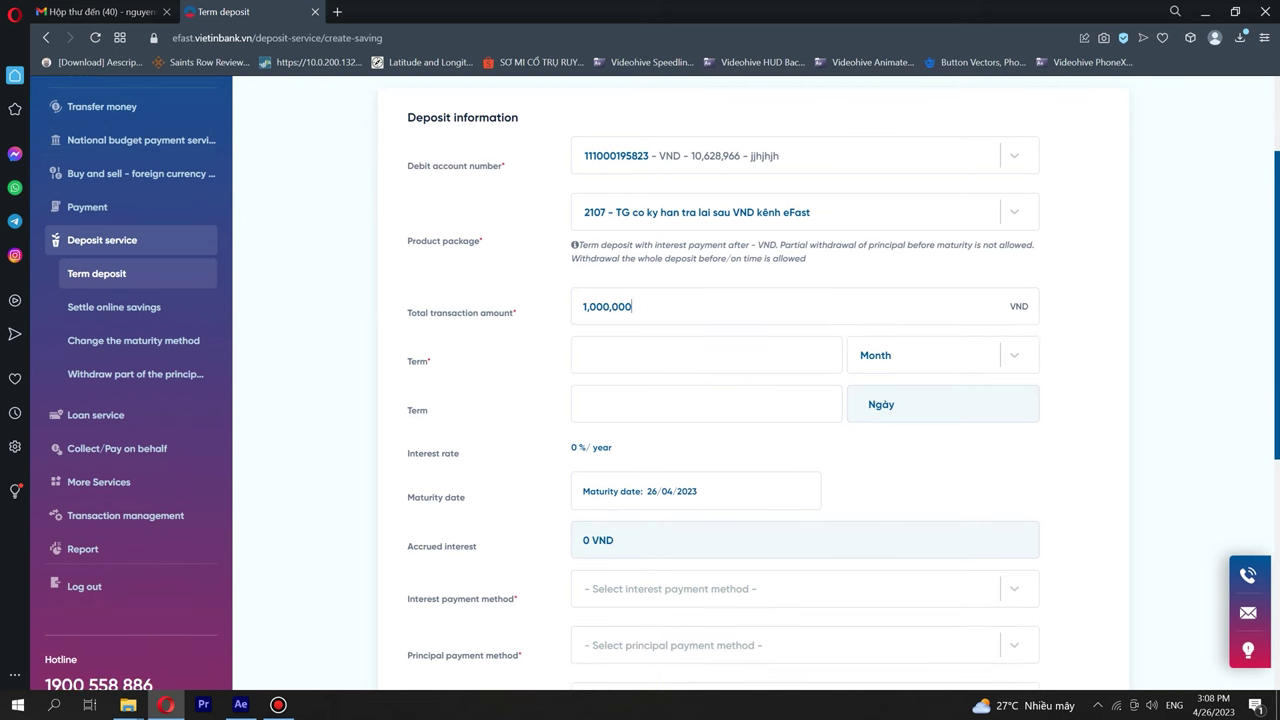
{"action": "left_click", "coordinate": [705, 355]}
{"action": "type", "text": "1"}
{"action": "scroll", "coordinate": [640, 400], "scroll_direction": "down", "scroll_amount": 2}
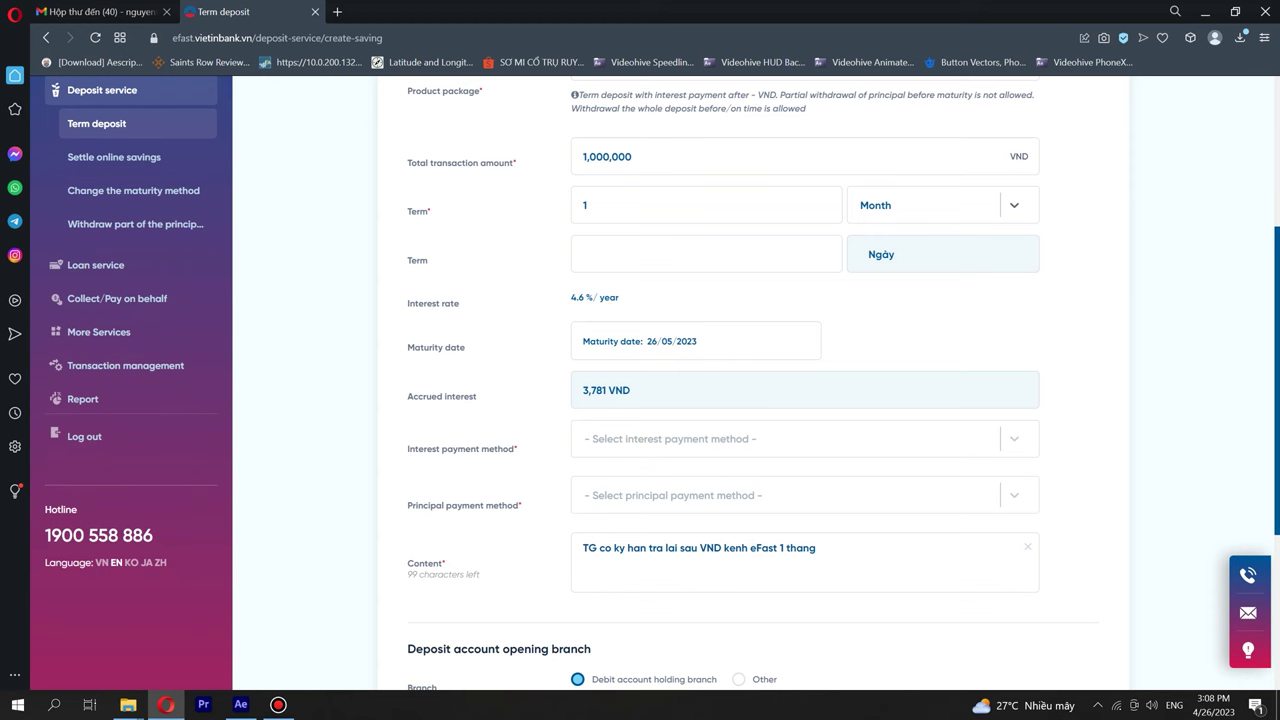
Clear and re-enter the deposit term as 1 month.
{"action": "key", "text": "BackSpace"}
{"action": "scroll", "coordinate": [640, 400], "scroll_direction": "up", "scroll_amount": 2}
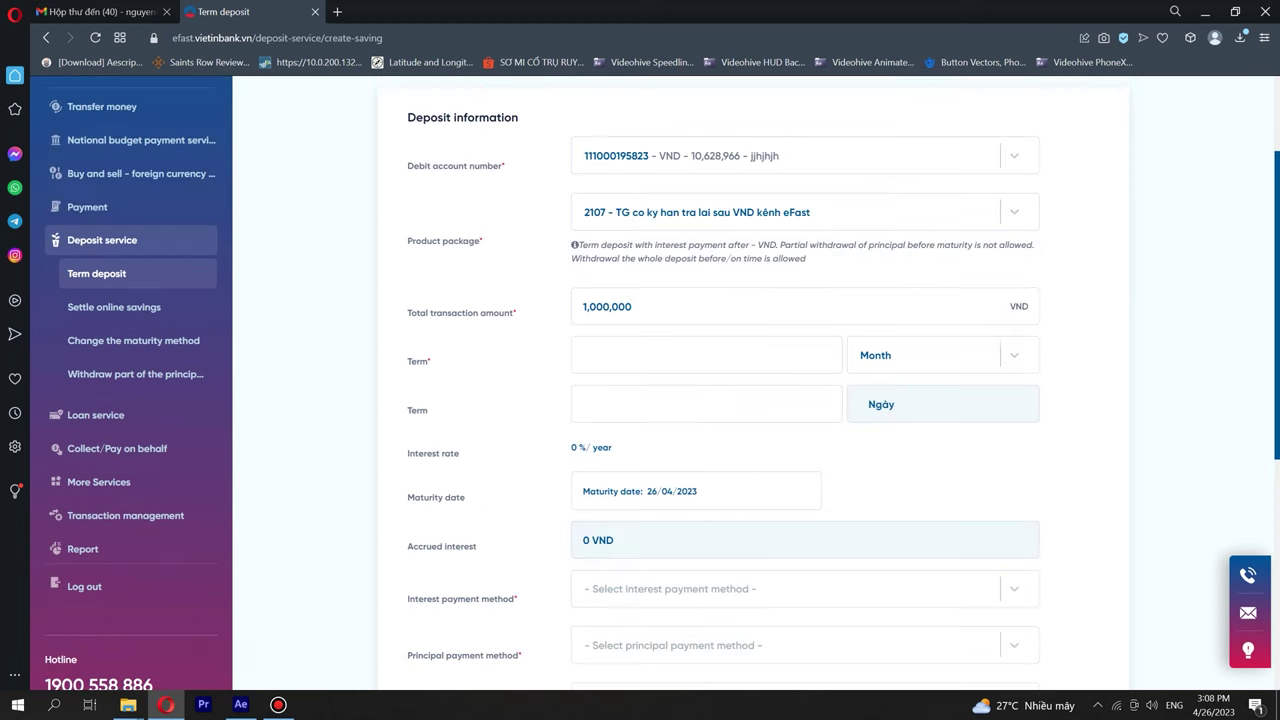
{"action": "left_click", "coordinate": [706, 355]}
{"action": "type", "text": "1"}
{"action": "scroll", "coordinate": [640, 400], "scroll_direction": "down", "scroll_amount": 2}
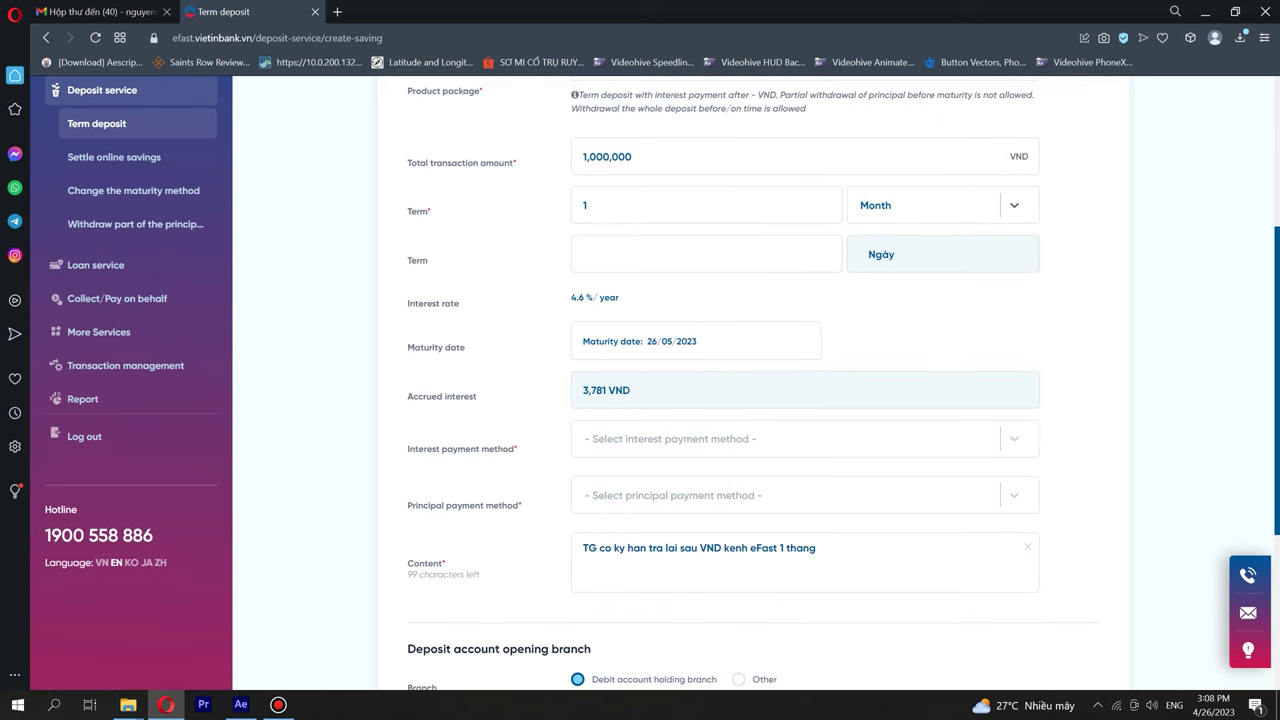
Choose rolled-up interest and auto rollover of principal, and enter the introduction officer code.
{"action": "left_click", "coordinate": [785, 438]}
{"action": "left_click", "coordinate": [618, 480]}
{"action": "scroll", "coordinate": [640, 400], "scroll_direction": "down", "scroll_amount": 2}
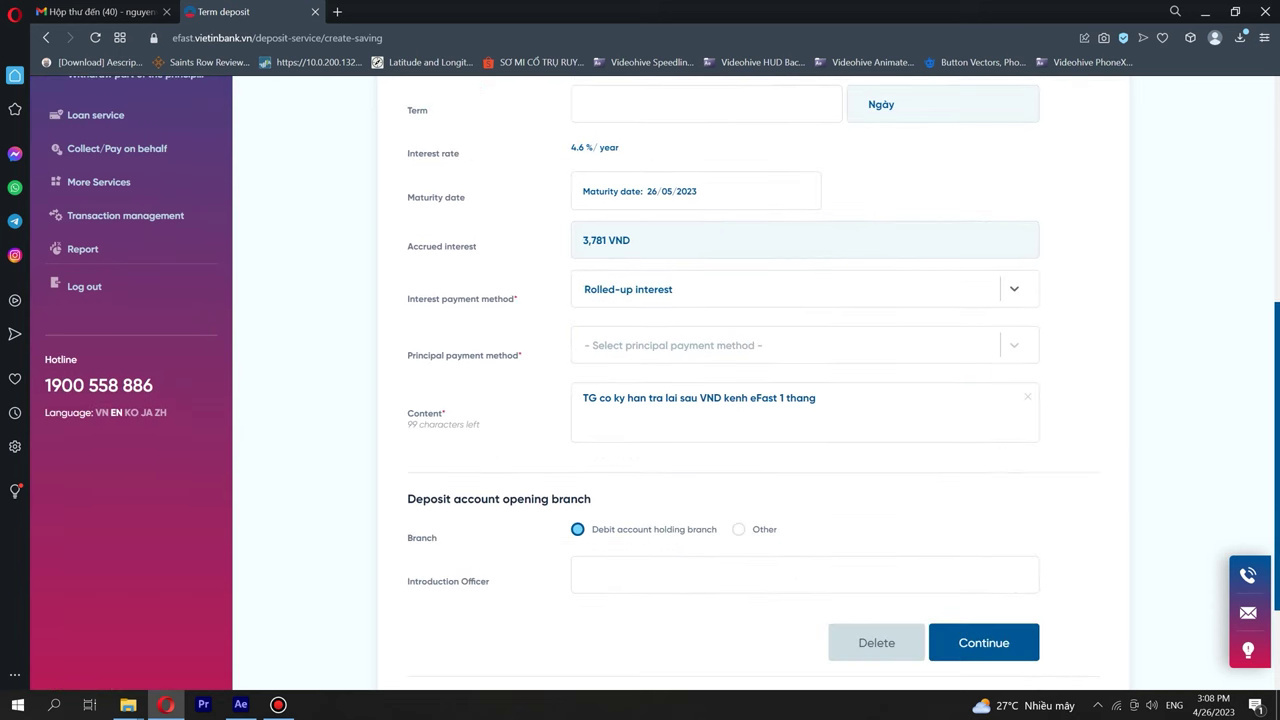
{"action": "left_click", "coordinate": [785, 345]}
{"action": "left_click", "coordinate": [610, 380]}
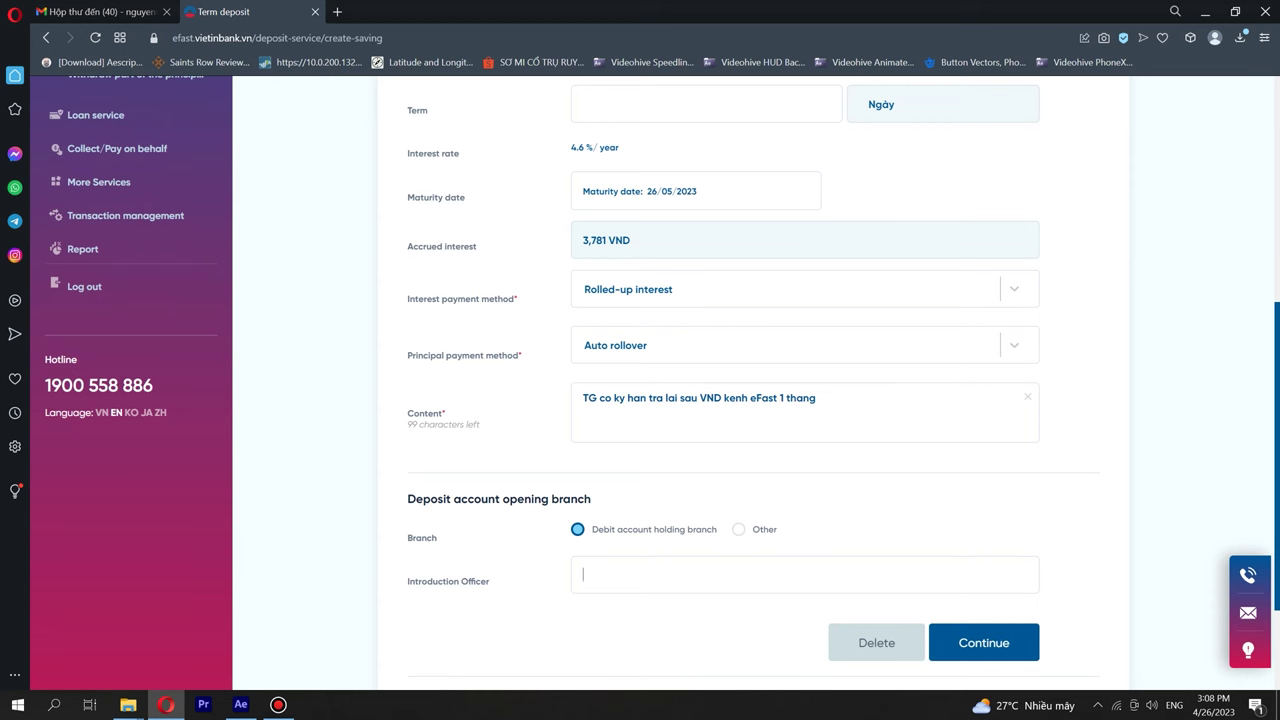
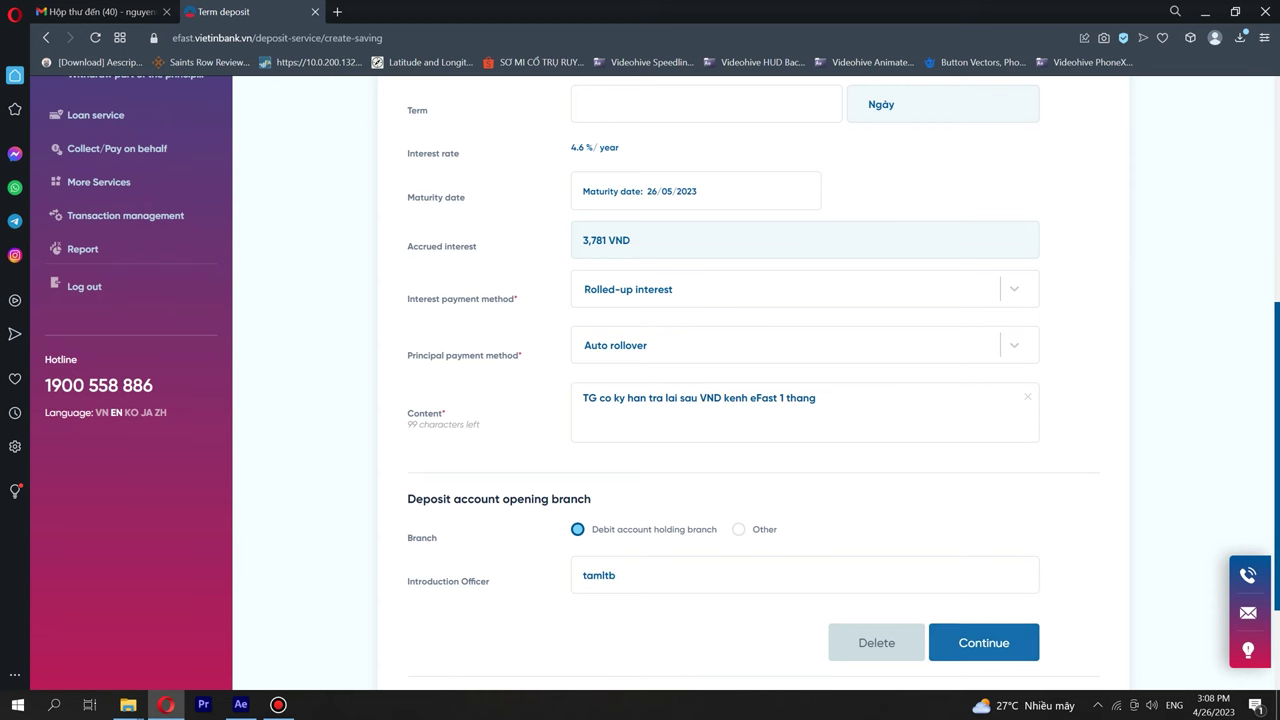
{"action": "left_click", "coordinate": [738, 529]}
Open the deposit at Ha Noi branch 10698, office 10642 PGD Trang Tien, and continue to confirmation.
{"action": "scroll", "coordinate": [660, 384], "scroll_direction": "down", "scroll_amount": 2}
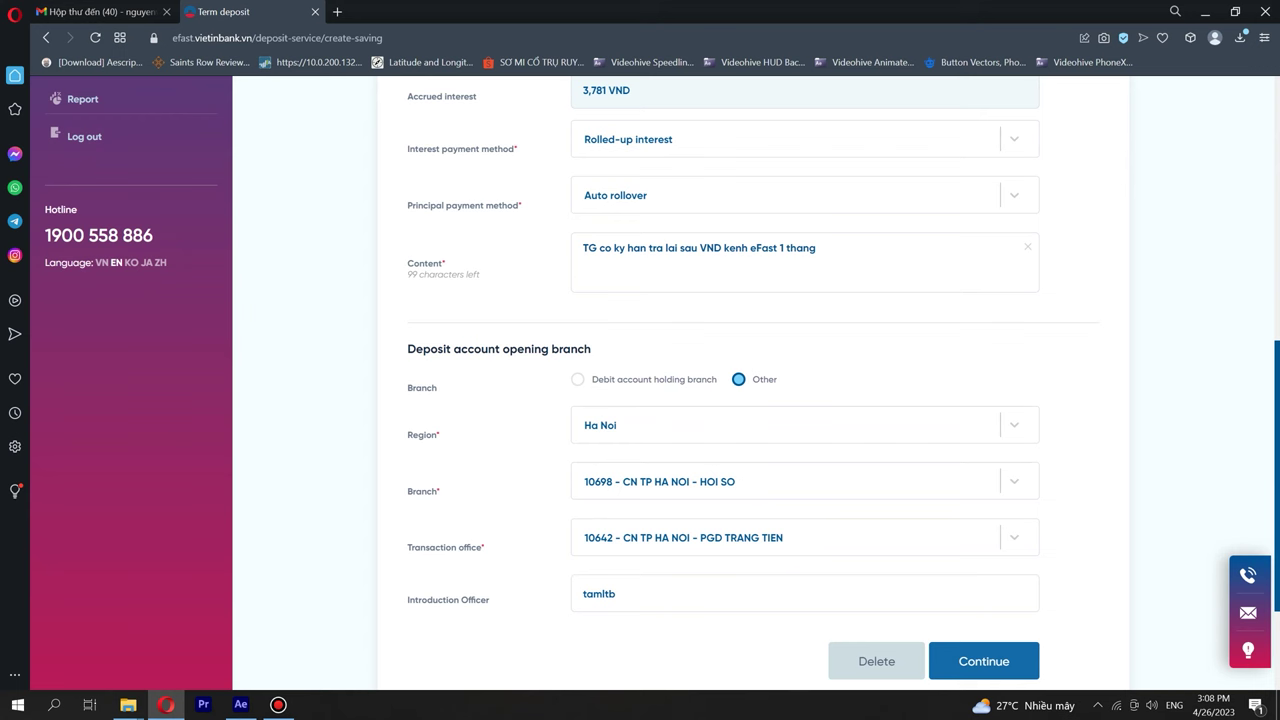
{"action": "key", "text": "Return"}
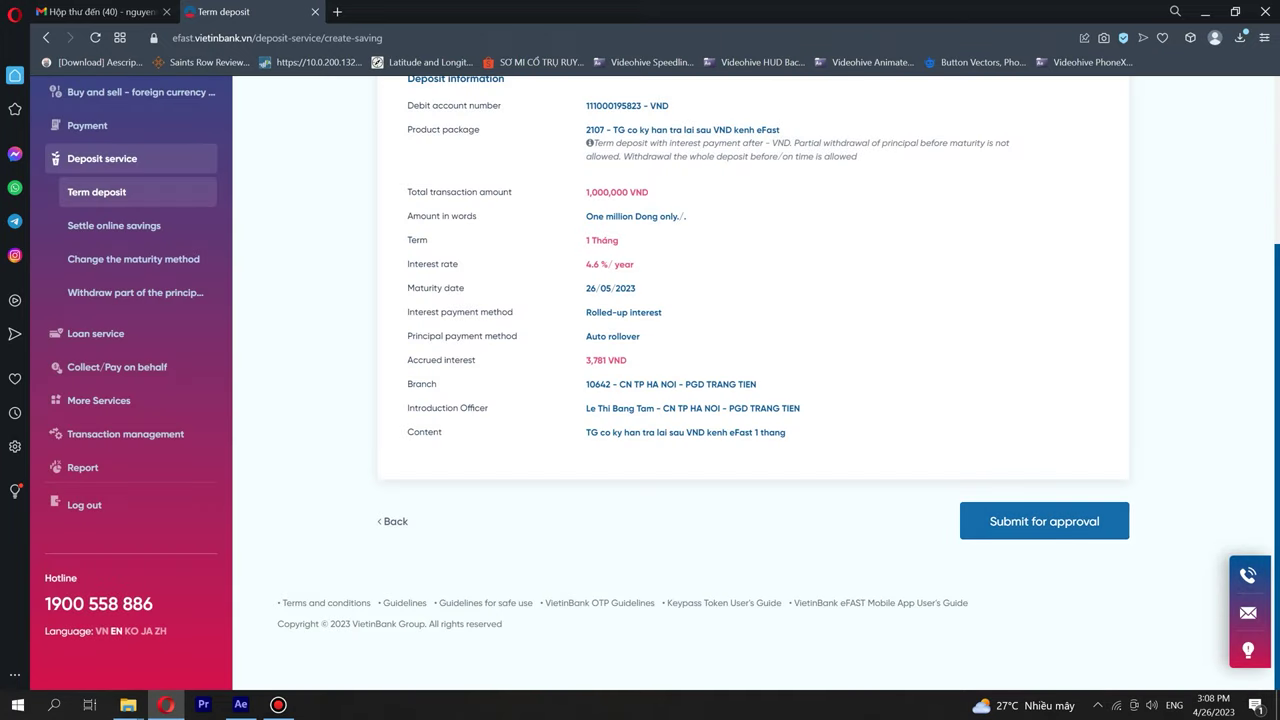
Submit the 1,000,000 VND term deposit for approval and get the success result.
{"action": "key", "text": "Return"}
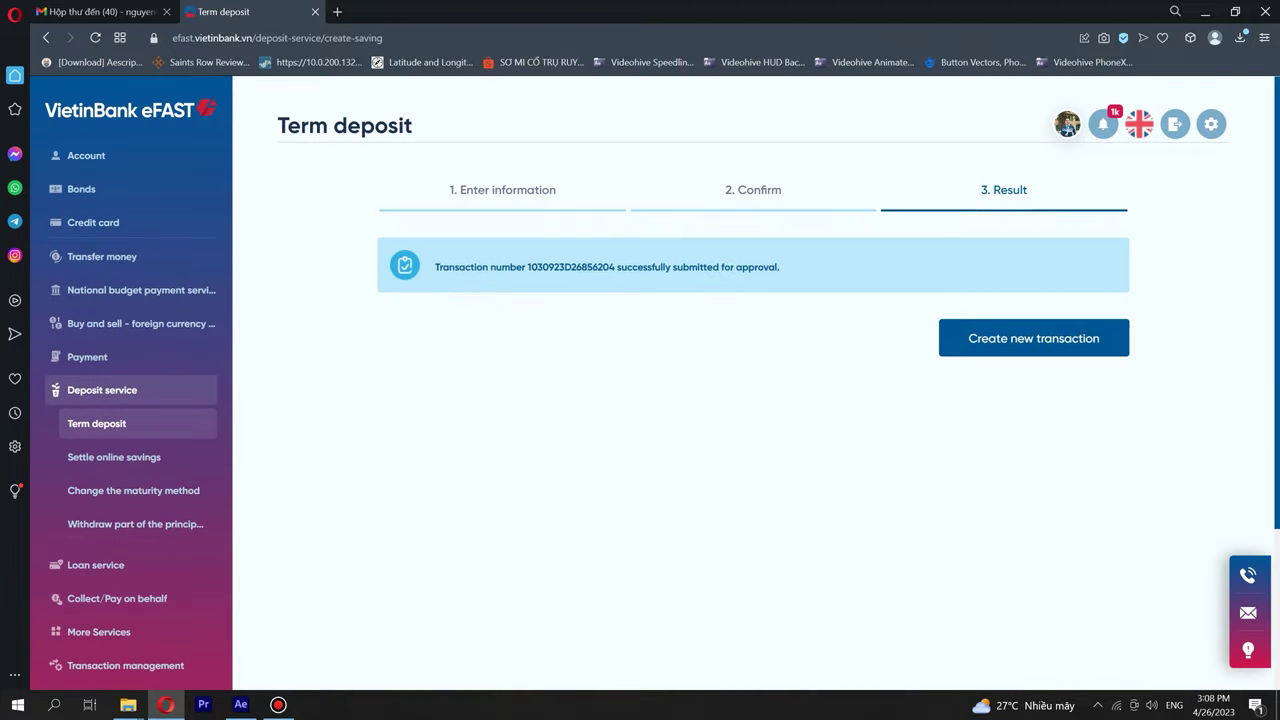